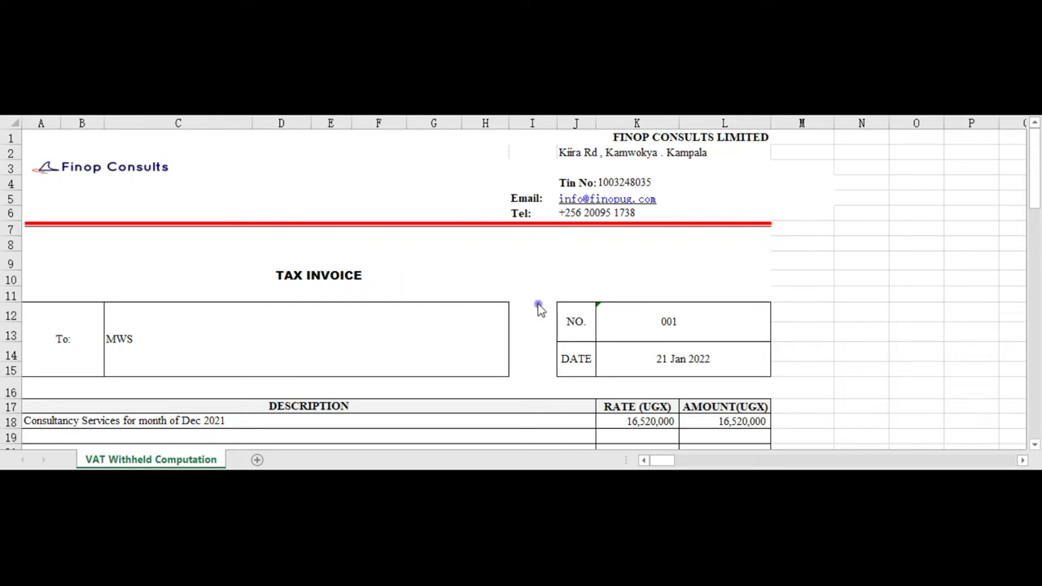
Step: Confirm the subtotal in L29 is calculated with =SUM(L18:L28)
{"action": "scroll", "coordinate": [538, 309], "scroll_direction": "down", "scroll_amount": 3}
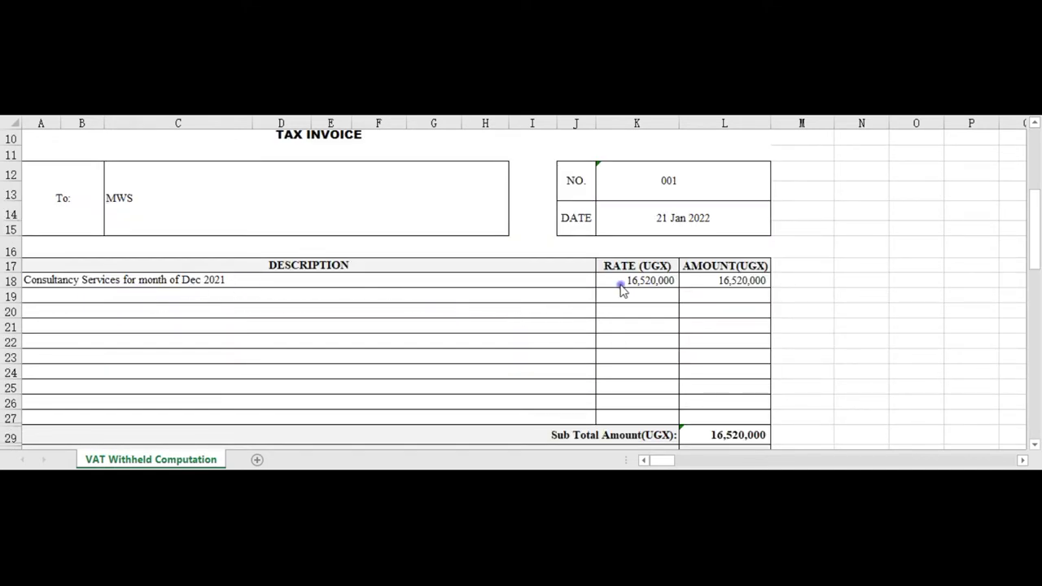
{"action": "scroll", "coordinate": [686, 306], "scroll_direction": "down", "scroll_amount": 1}
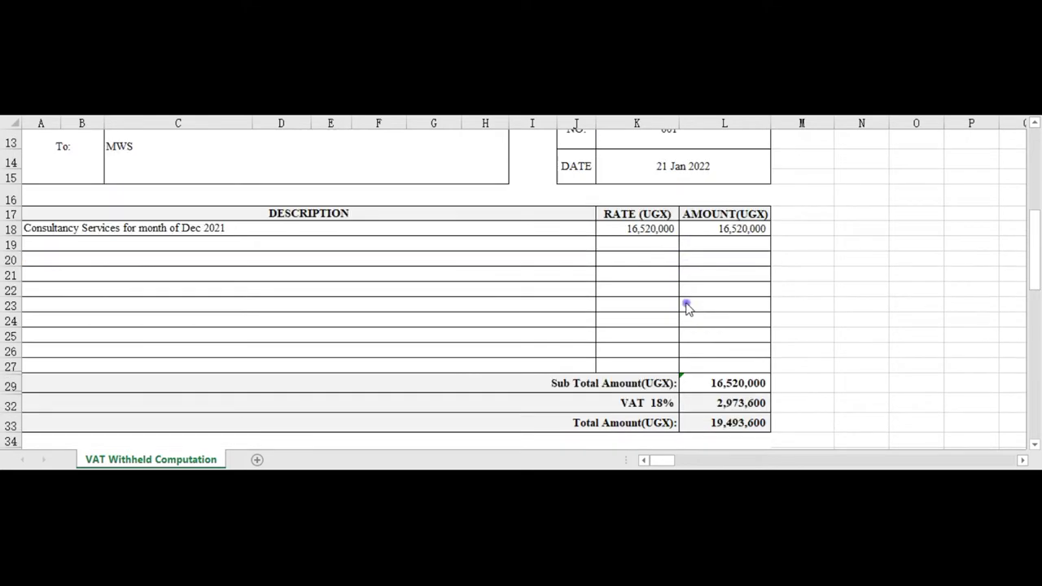
{"action": "left_click", "coordinate": [703, 382]}
{"action": "double_click", "coordinate": [704, 383]}
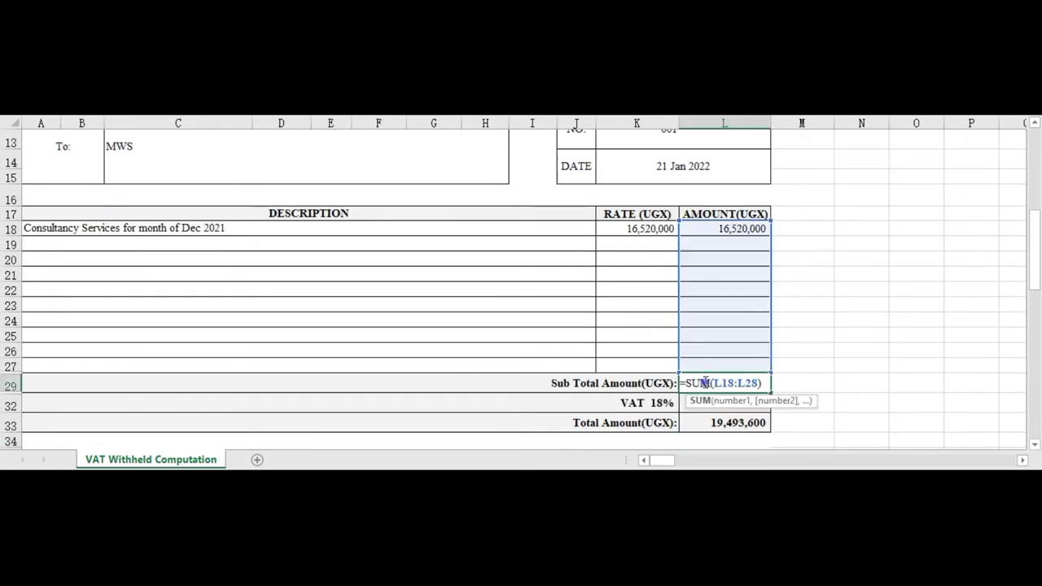
{"action": "key", "text": "Escape"}
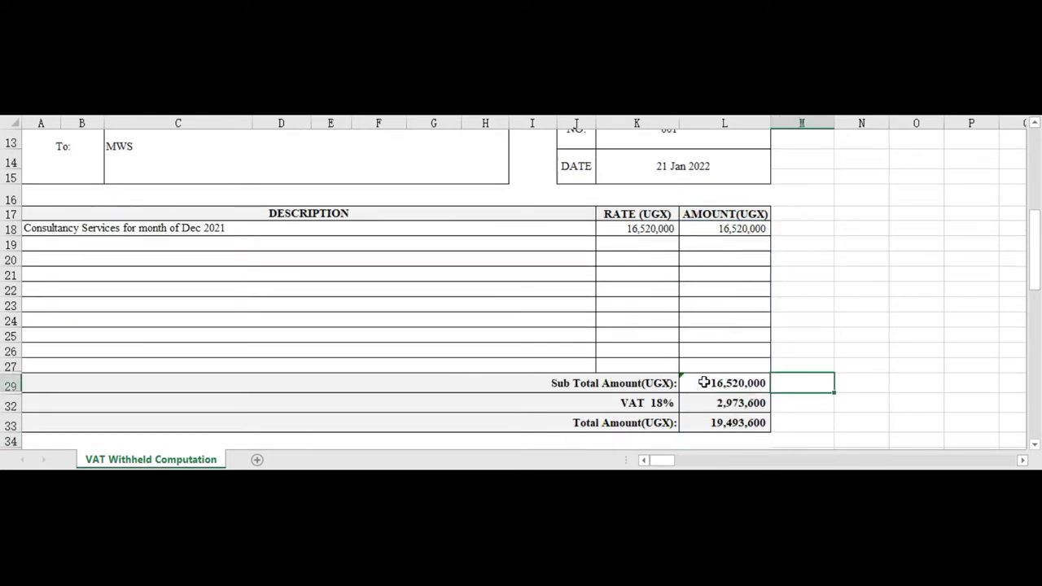
Step: Set the VAT 18% amount in L32 to =L29*18%, giving 2,973,600
{"action": "left_click", "coordinate": [721, 402]}
{"action": "type", "text": "="}
{"action": "key", "text": "Up"}
{"action": "type", "text": "*18"}
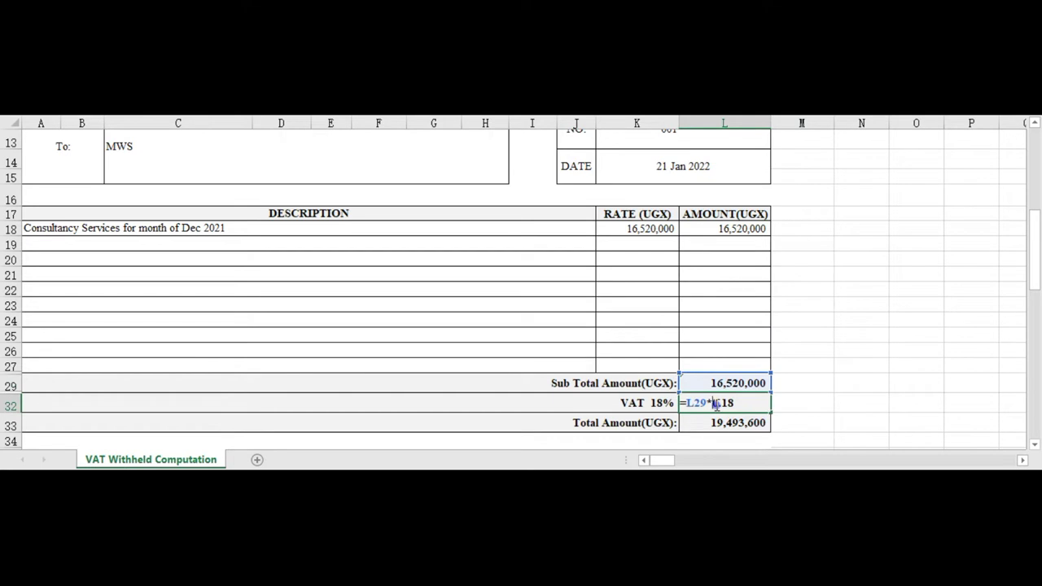
{"action": "type", "text": "%"}
{"action": "key", "text": "Tab"}
Step: Confirm the total in L33 is =L29+L32, giving 19,493,600
{"action": "scroll", "coordinate": [754, 407], "scroll_direction": "down", "scroll_amount": 1}
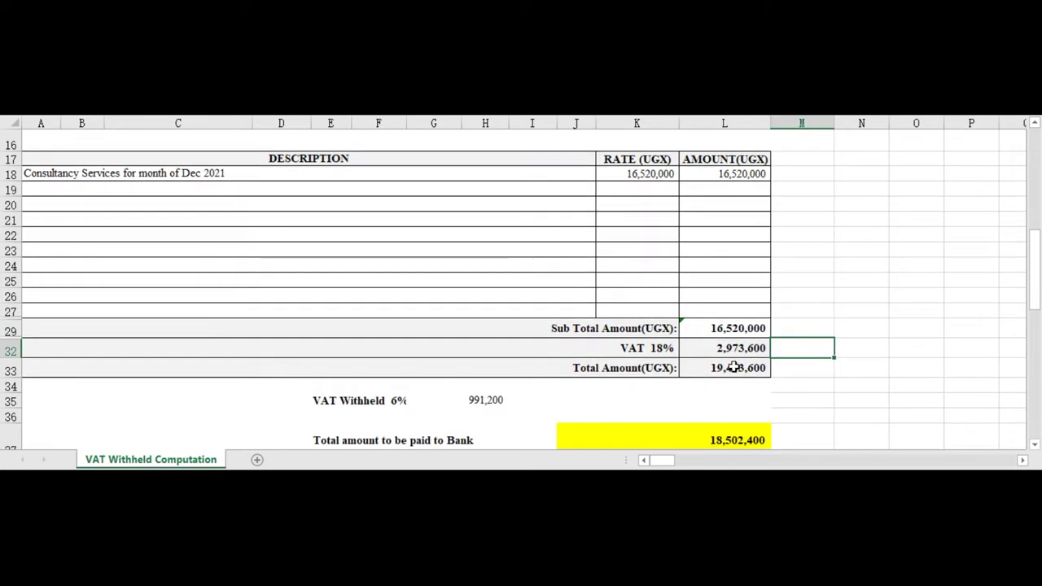
{"action": "left_click", "coordinate": [734, 368]}
{"action": "double_click", "coordinate": [733, 367]}
{"action": "key", "text": "Tab"}
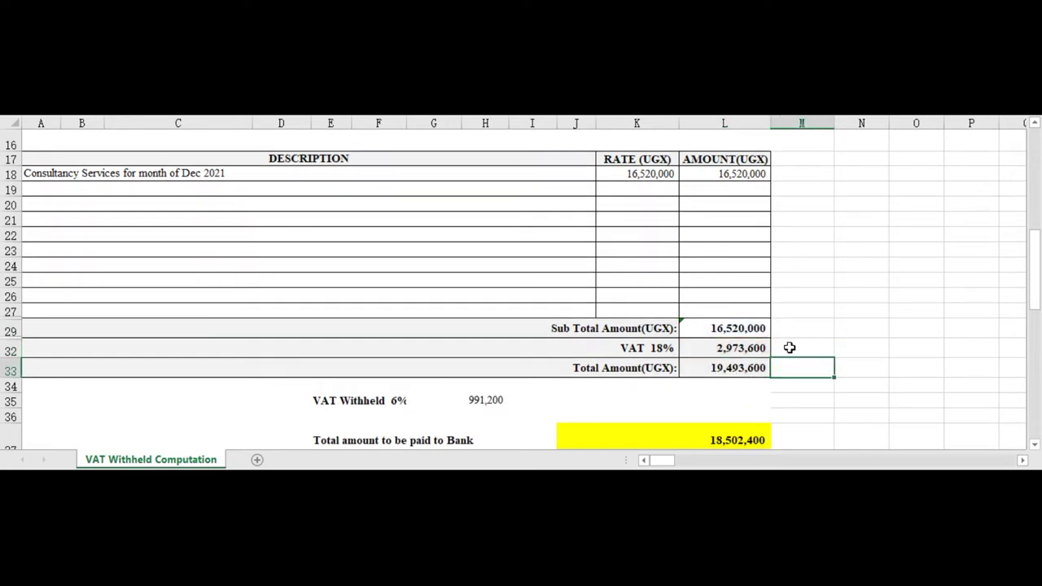
{"action": "scroll", "coordinate": [761, 344], "scroll_direction": "up", "scroll_amount": 4}
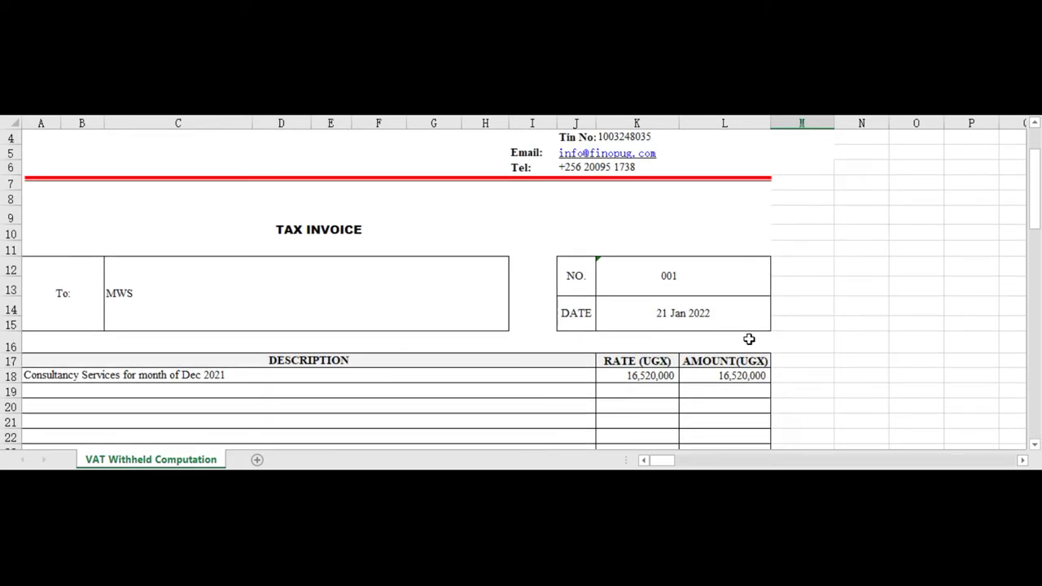
{"action": "scroll", "coordinate": [744, 355], "scroll_direction": "up", "scroll_amount": 1}
{"action": "scroll", "coordinate": [742, 353], "scroll_direction": "down", "scroll_amount": 5}
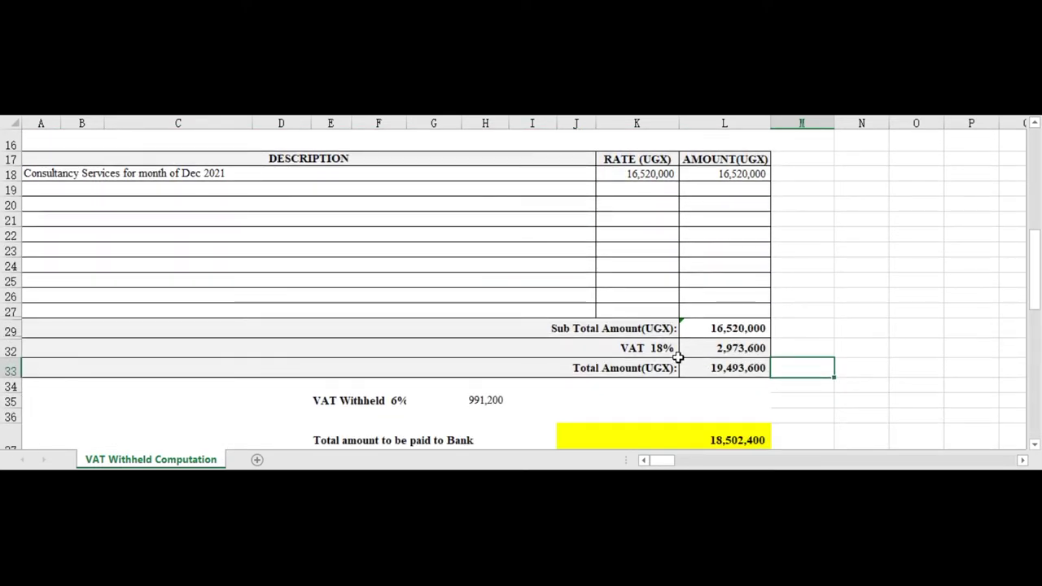
{"action": "scroll", "coordinate": [678, 357], "scroll_direction": "down", "scroll_amount": 1}
{"action": "left_click", "coordinate": [383, 351]}
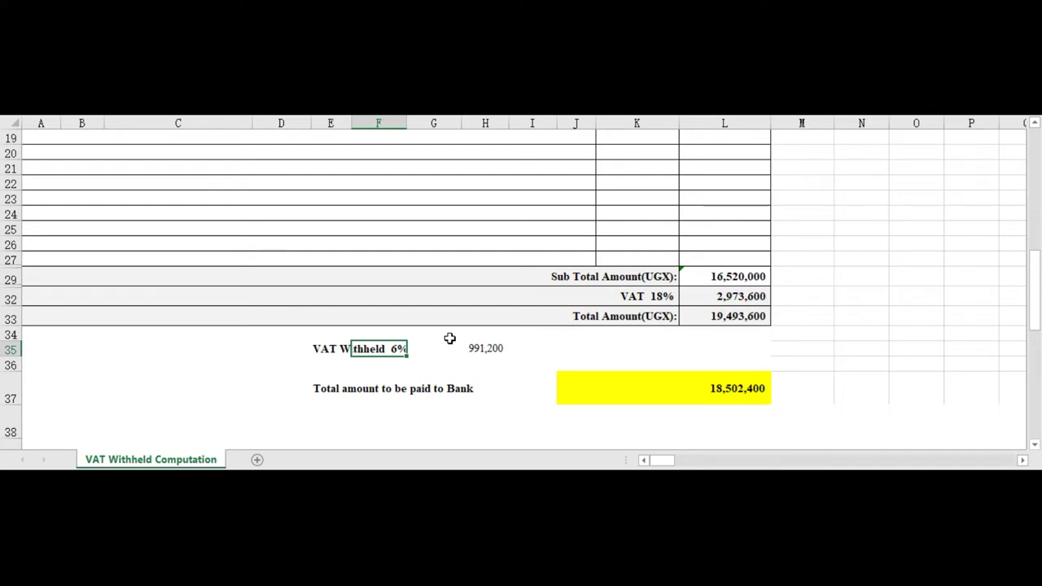
{"action": "left_click", "coordinate": [674, 301]}
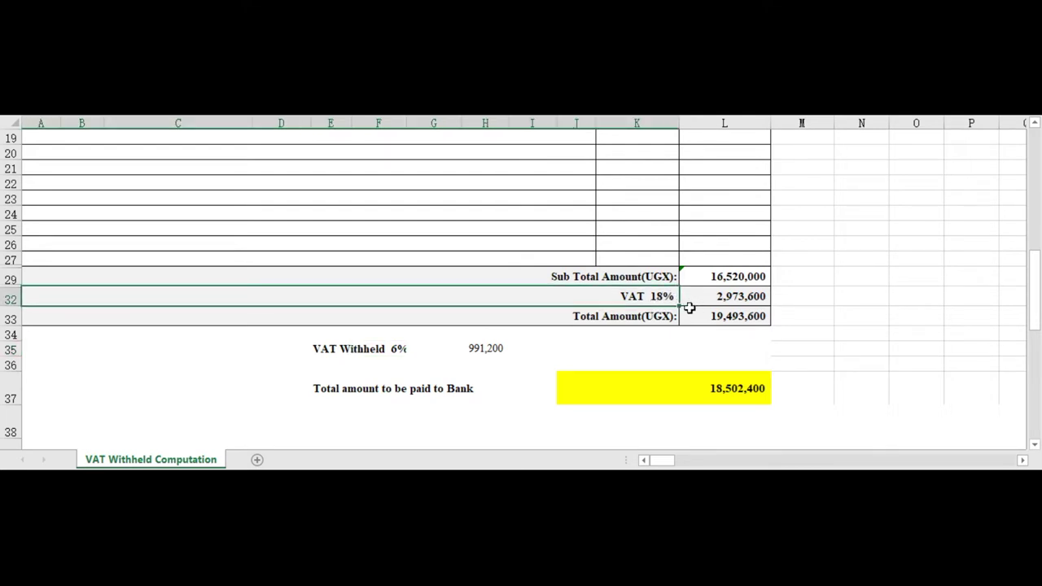
{"action": "left_click", "coordinate": [720, 298]}
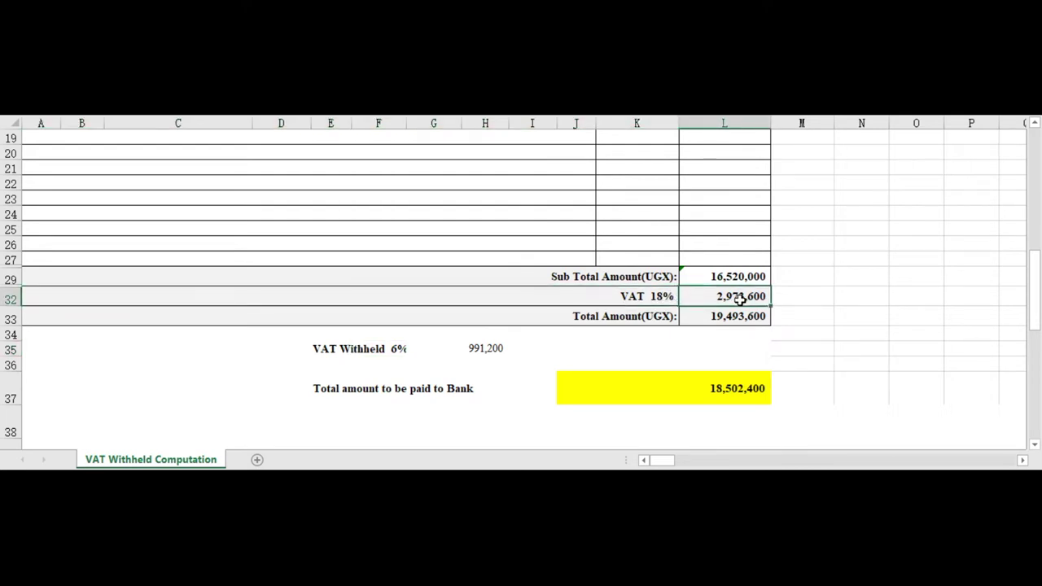
{"action": "left_click", "coordinate": [803, 298]}
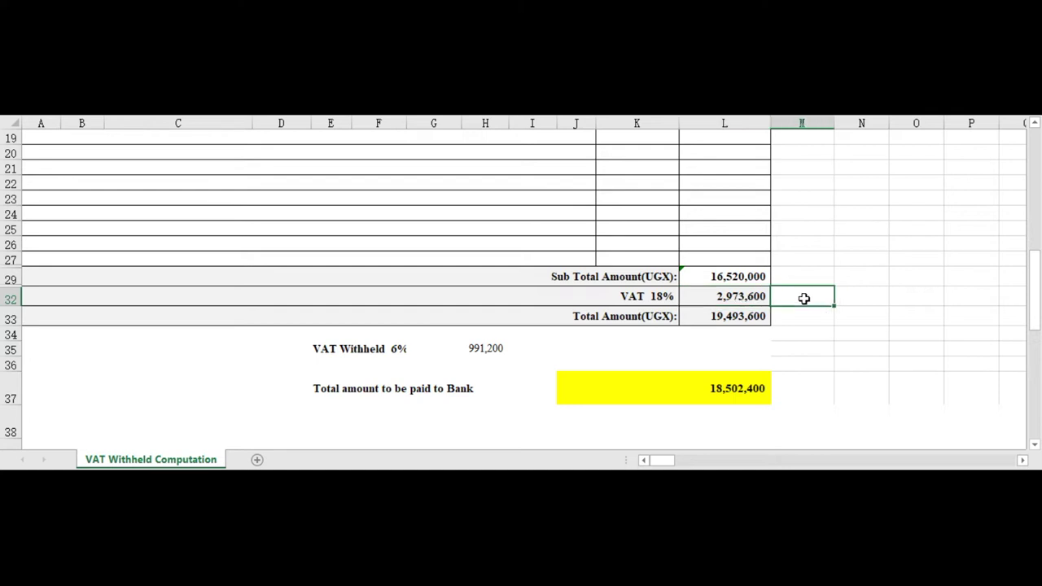
Step: Enter =L32*0.06 in M32 and show the 178,416 result with thousands separators
{"action": "type", "text": "="}
{"action": "left_click", "coordinate": [739, 298]}
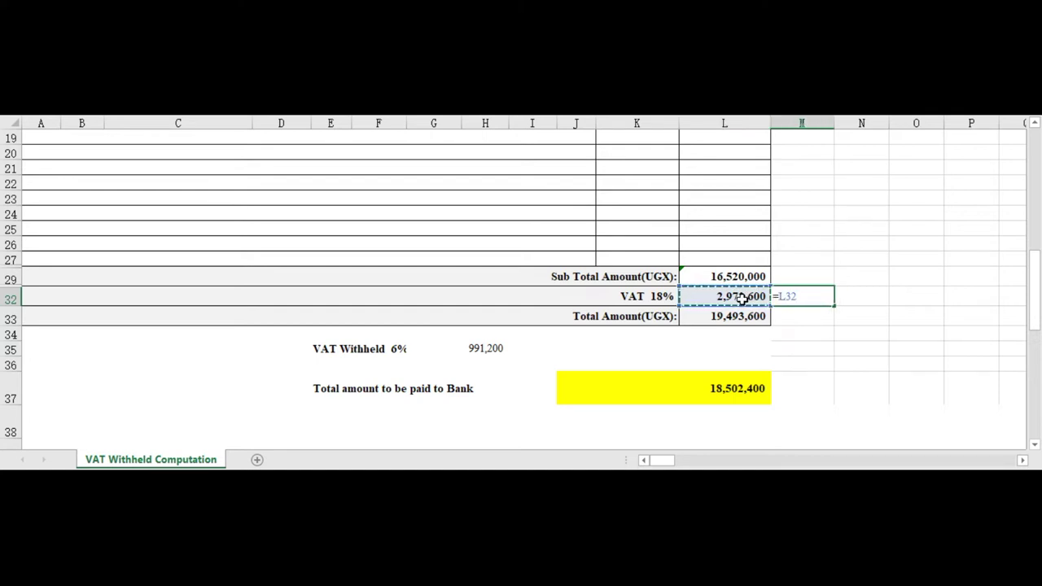
{"action": "type", "text": "*0."}
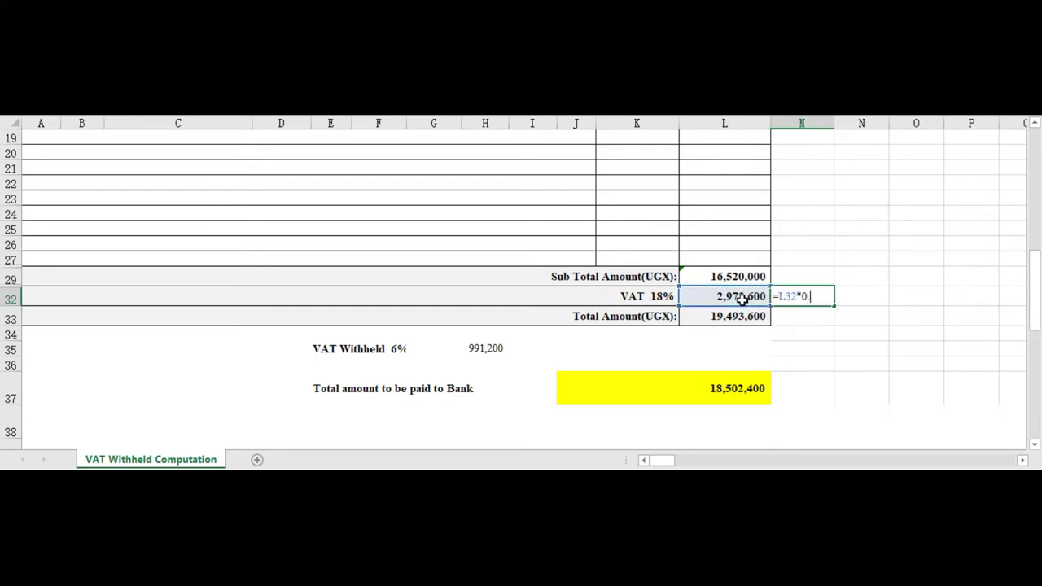
{"action": "type", "text": "06"}
{"action": "key", "text": "Tab"}
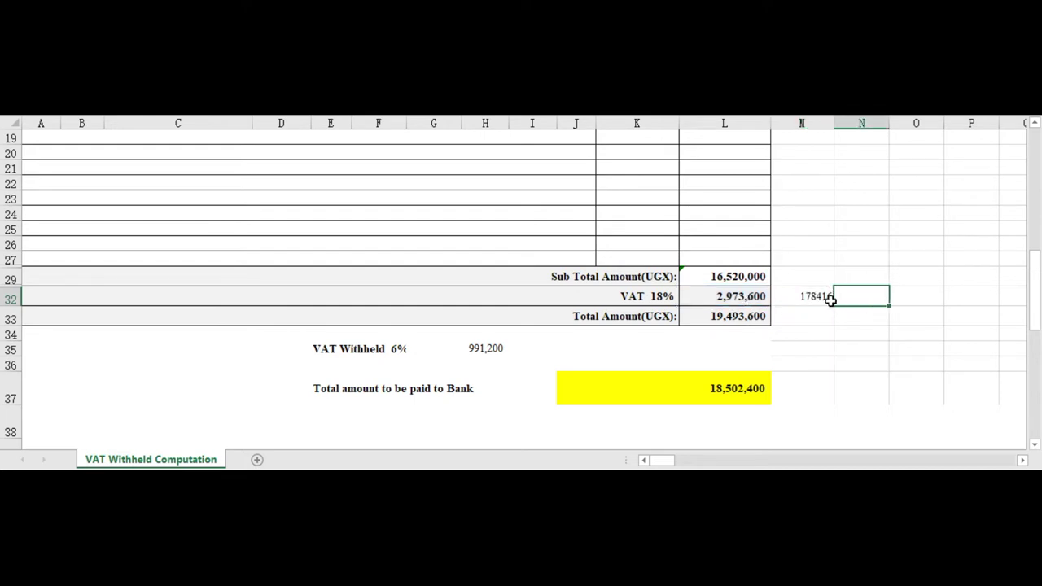
{"action": "key", "text": "Left"}
{"action": "key", "text": "ctrl+shift+1"}
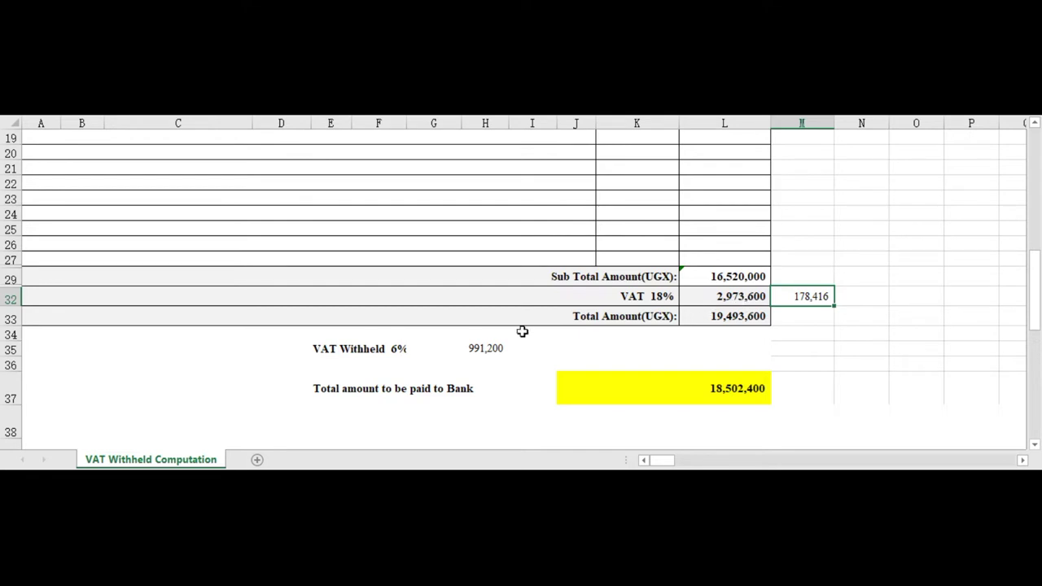
Step: Confirm G35's VAT Withheld formula =L29*0.06, which gives 991,200
{"action": "left_click", "coordinate": [479, 347]}
{"action": "double_click", "coordinate": [478, 347]}
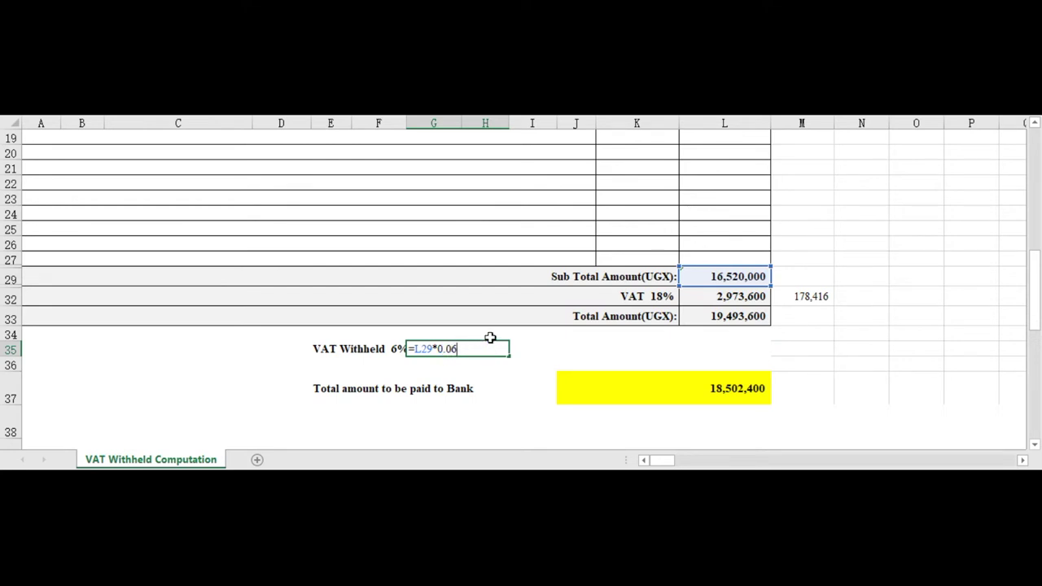
{"action": "key", "text": "Return"}
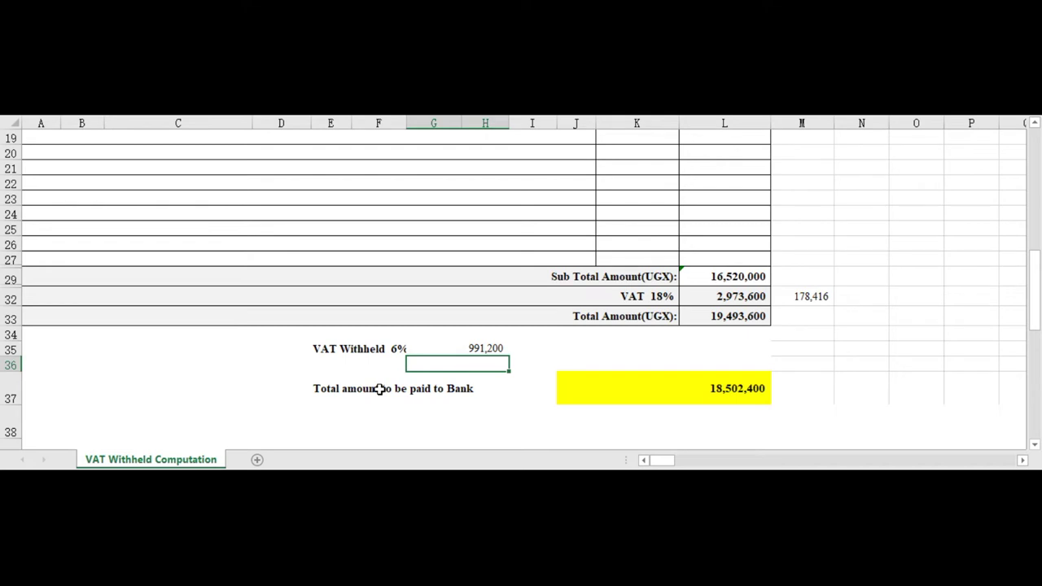
{"action": "left_click", "coordinate": [732, 389]}
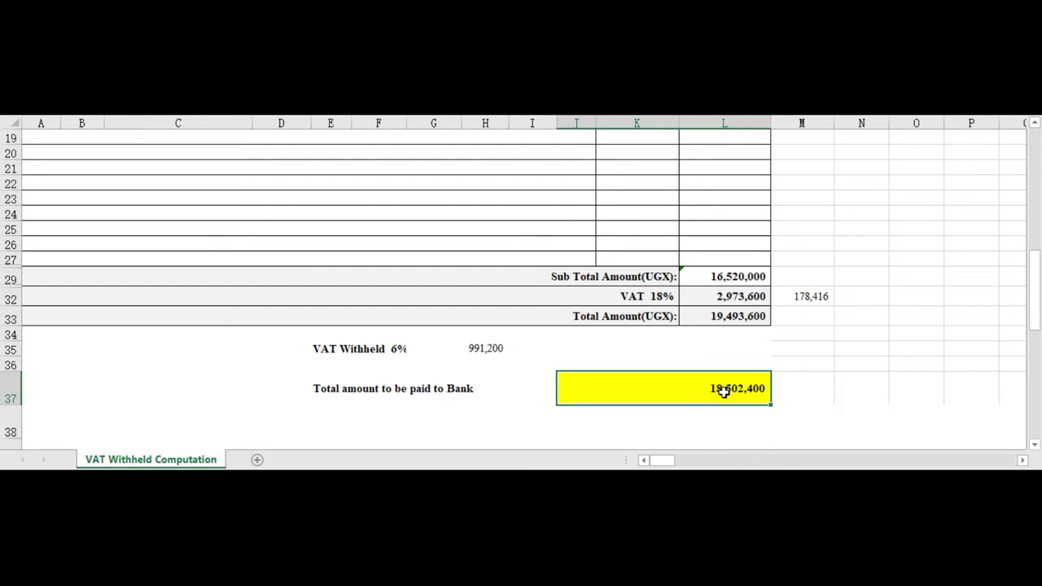
Step: Check that the yellow bank total formula =L33-G35 yields 18,502,400
{"action": "double_click", "coordinate": [721, 391]}
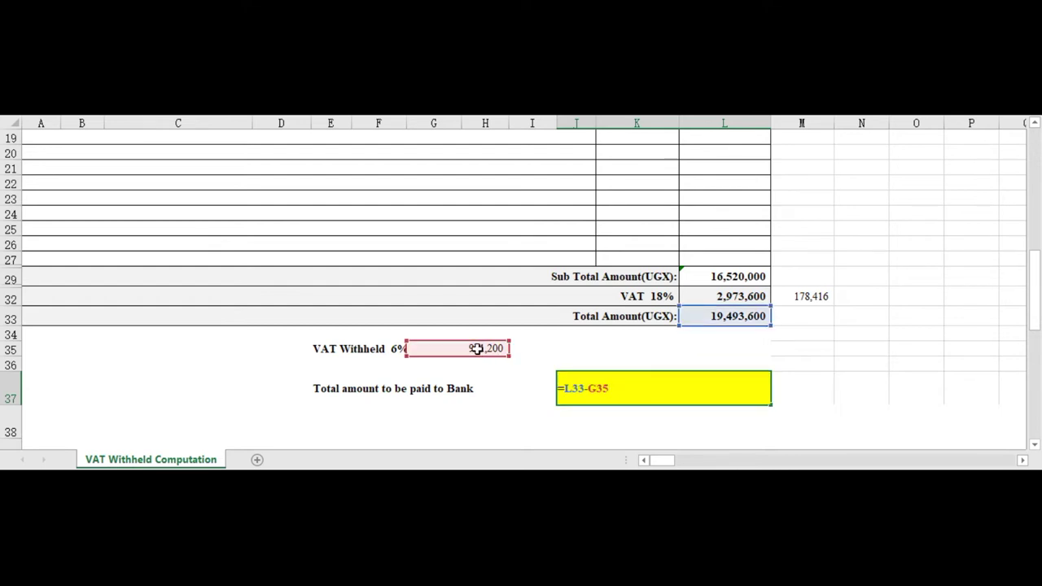
{"action": "key", "text": "Return"}
{"action": "double_click", "coordinate": [677, 388]}
{"action": "key", "text": "Return"}
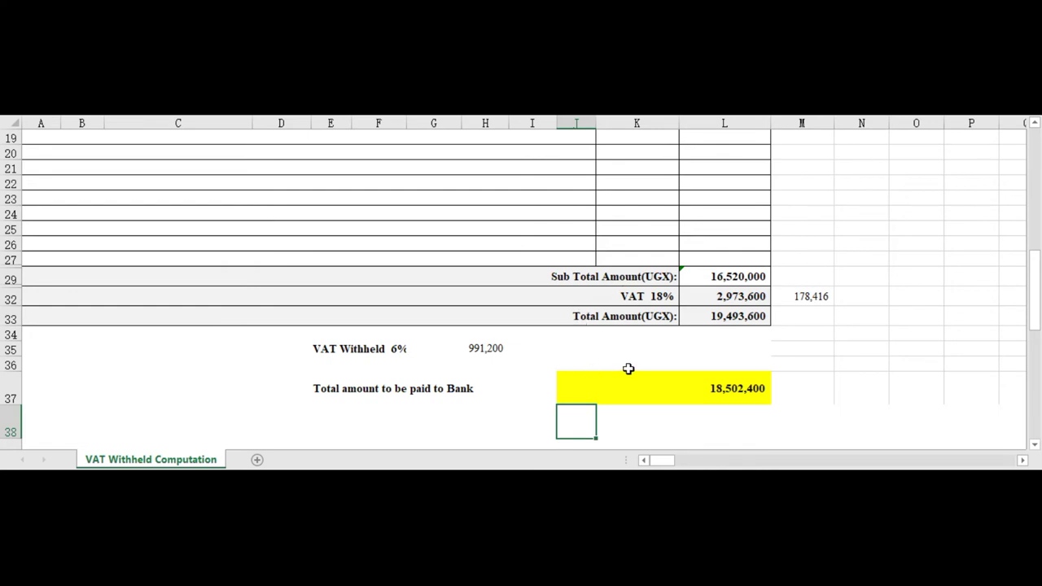
Step: Review the 18,502,400 bank total, then inspect and select the =L32*0.06 side calculation in M32
{"action": "scroll", "coordinate": [624, 386], "scroll_direction": "up", "scroll_amount": 1}
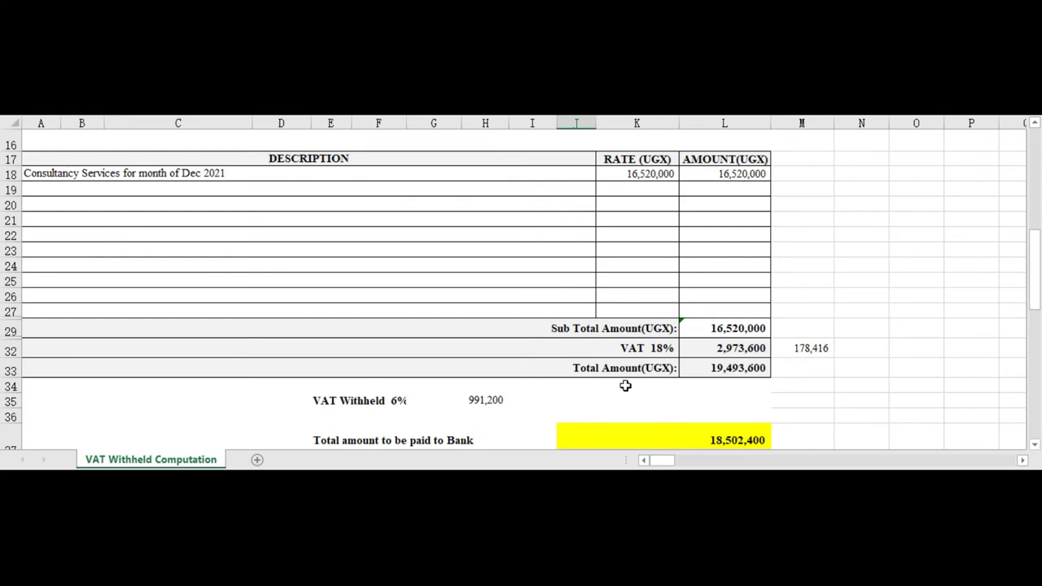
{"action": "scroll", "coordinate": [619, 407], "scroll_direction": "down", "scroll_amount": 1}
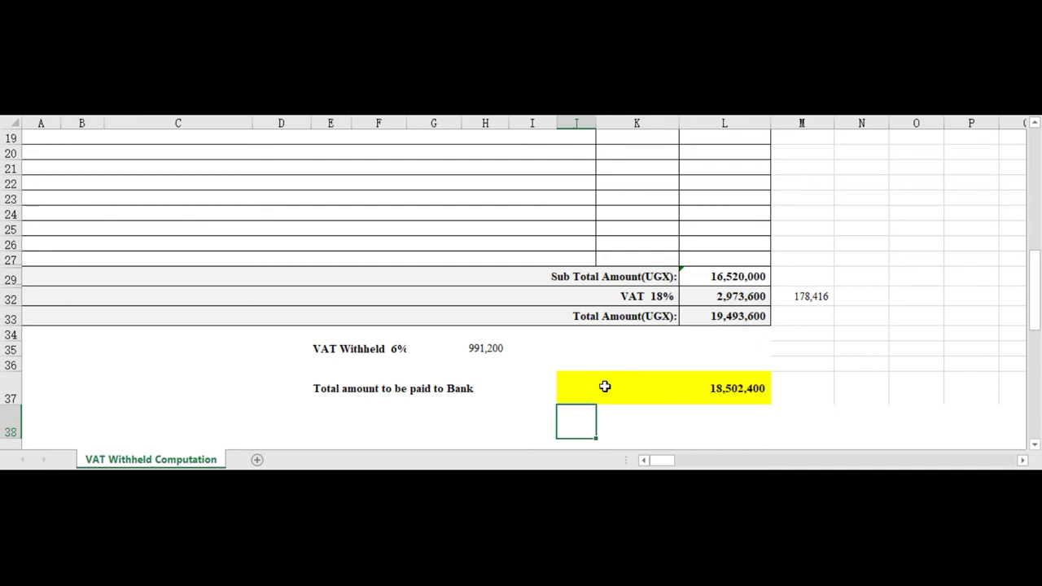
{"action": "left_click", "coordinate": [605, 387]}
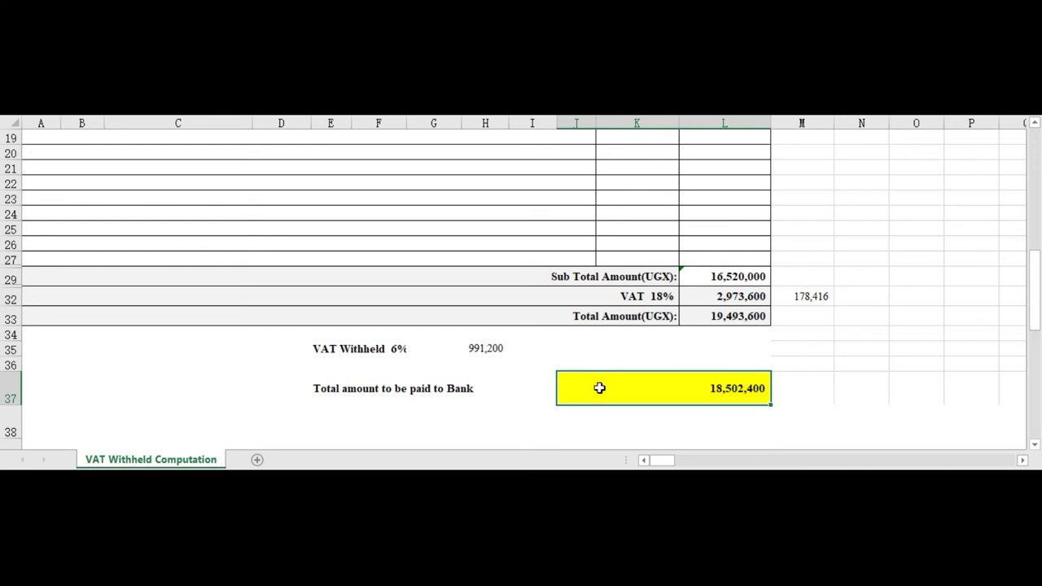
{"action": "left_click", "coordinate": [801, 300]}
{"action": "double_click", "coordinate": [816, 297]}
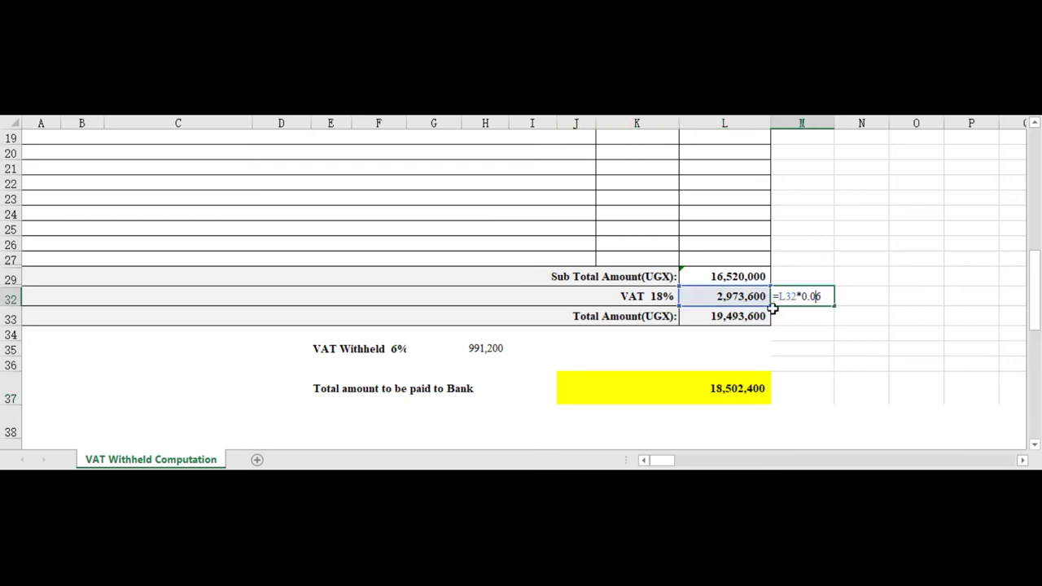
{"action": "left_click", "coordinate": [815, 317]}
{"action": "left_click", "coordinate": [818, 298]}
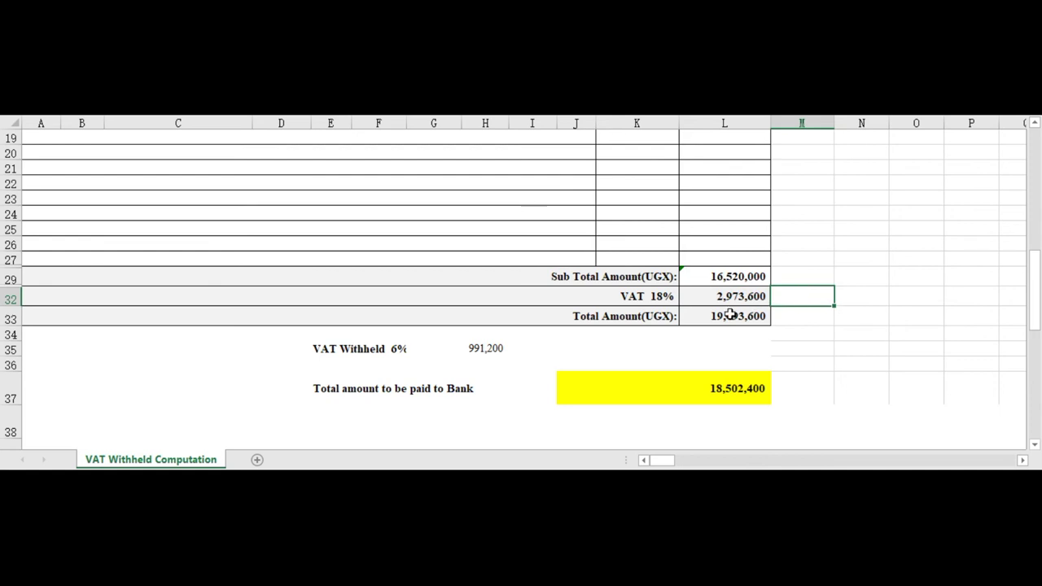
Step: Enter =L29*0.12 in G36 below the withheld amount, giving 1,982,400
{"action": "double_click", "coordinate": [479, 348]}
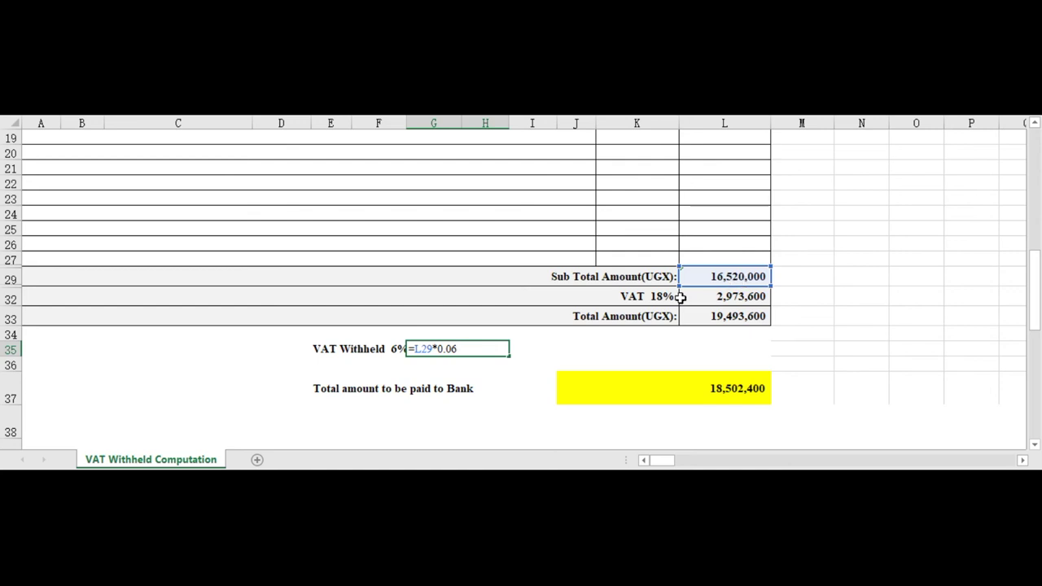
{"action": "key", "text": "Return"}
{"action": "type", "text": "="}
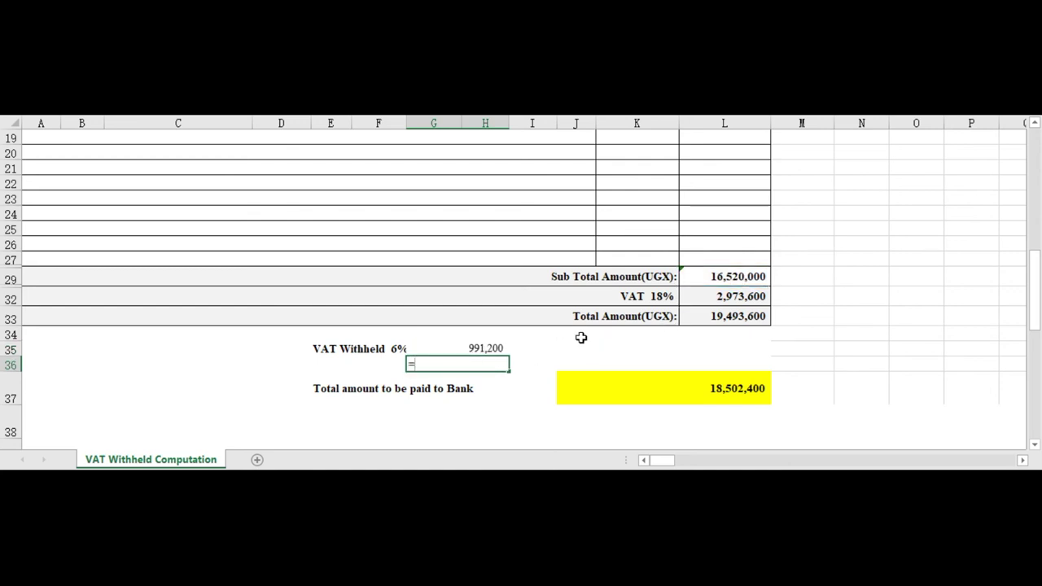
{"action": "left_click", "coordinate": [725, 277]}
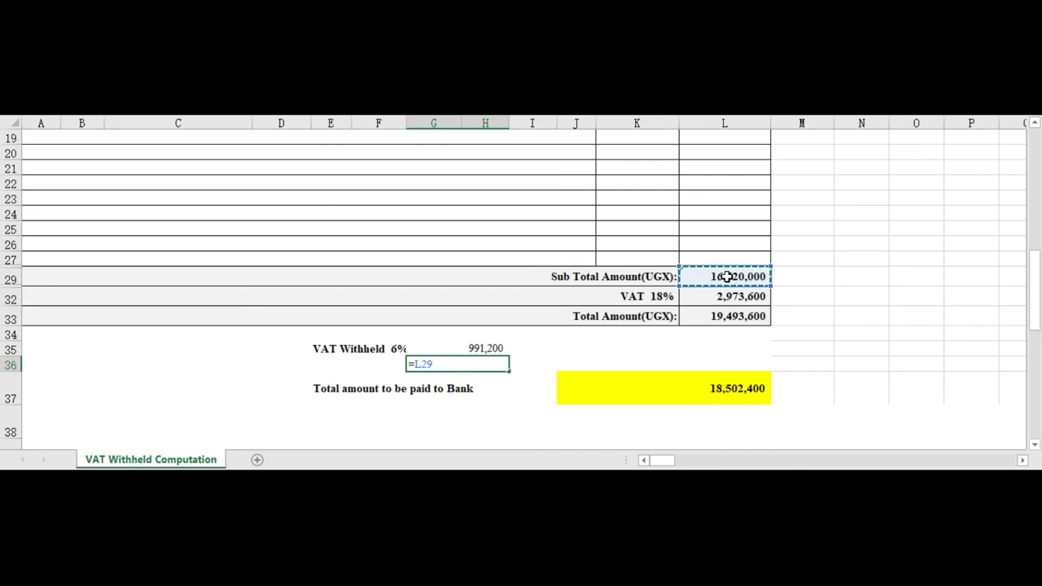
{"action": "type", "text": "*"}
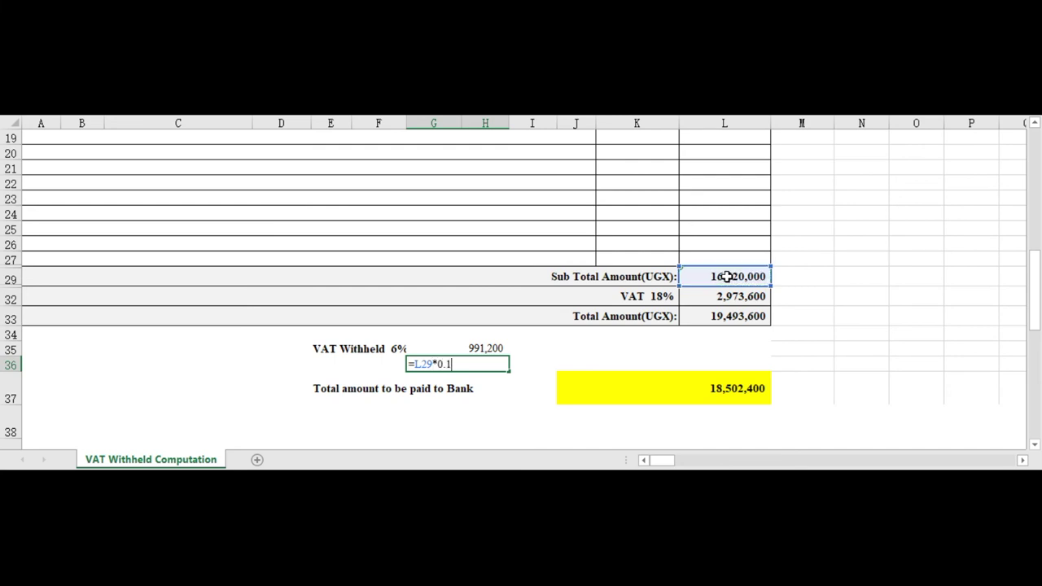
{"action": "key", "text": "Tab"}
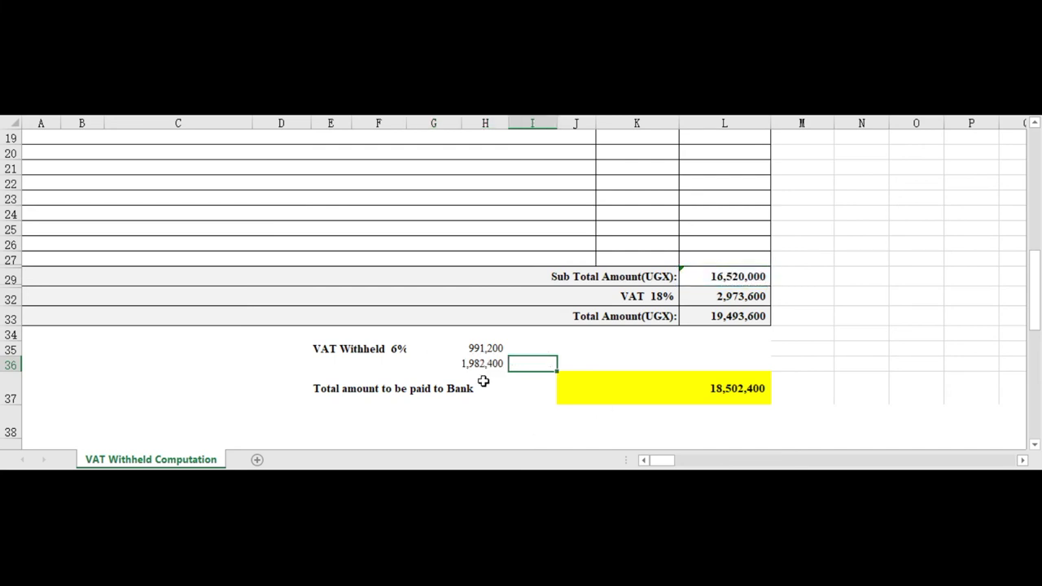
Step: Review the new 12% formula and select the 991,200 and 1,982,400 amounts
{"action": "double_click", "coordinate": [487, 366]}
{"action": "key", "text": "Escape"}
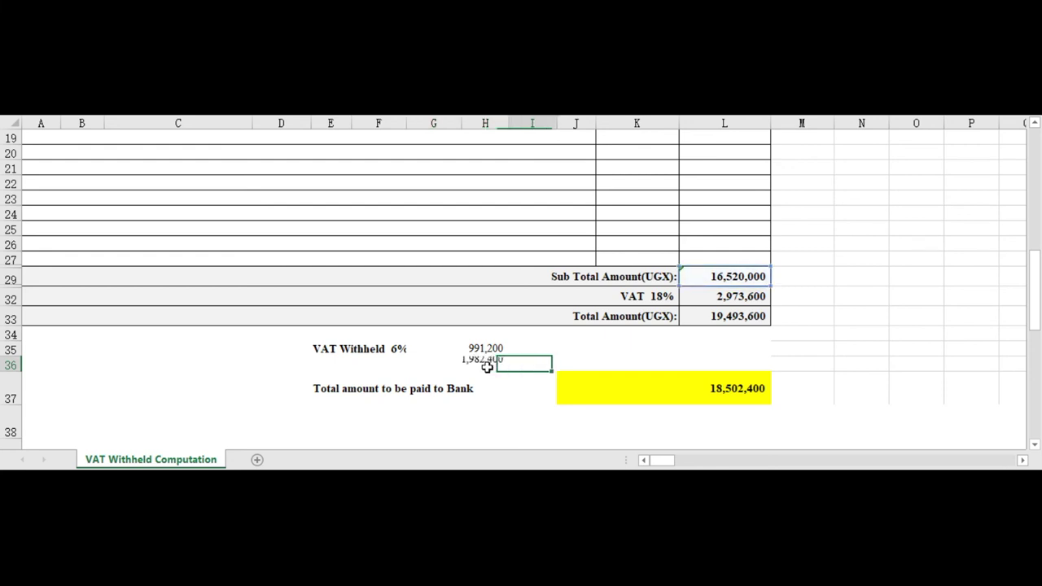
{"action": "left_click_drag", "start_coordinate": [486, 349], "coordinate": [577, 359]}
{"action": "left_click", "coordinate": [481, 361]}
{"action": "left_click", "coordinate": [481, 380]}
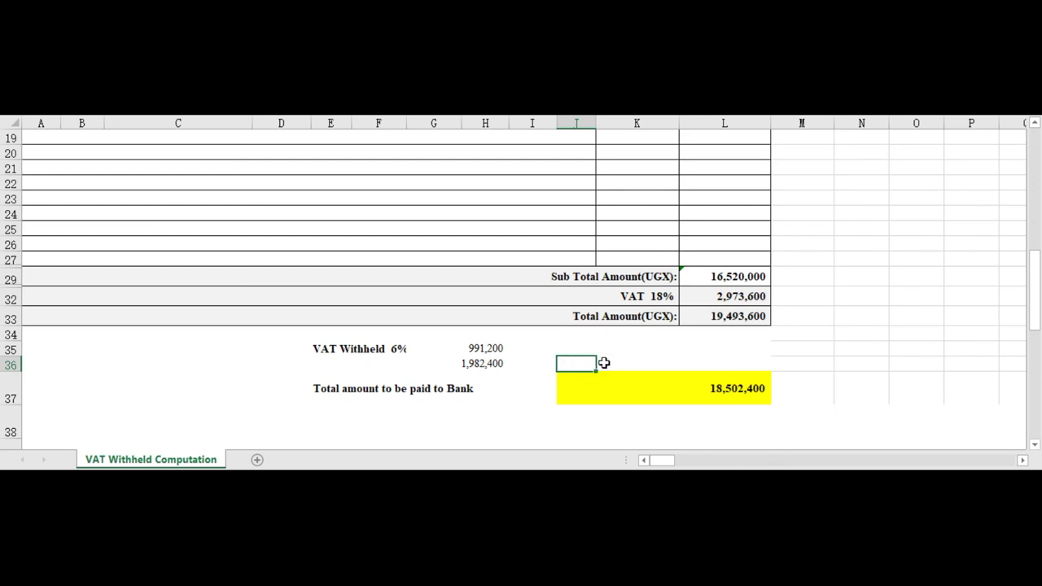
{"action": "left_click", "coordinate": [562, 347]}
Step: Enter =G35+G36 in L35, summing 991,200 and 1,982,400 to 2,973,600
{"action": "left_click", "coordinate": [731, 346]}
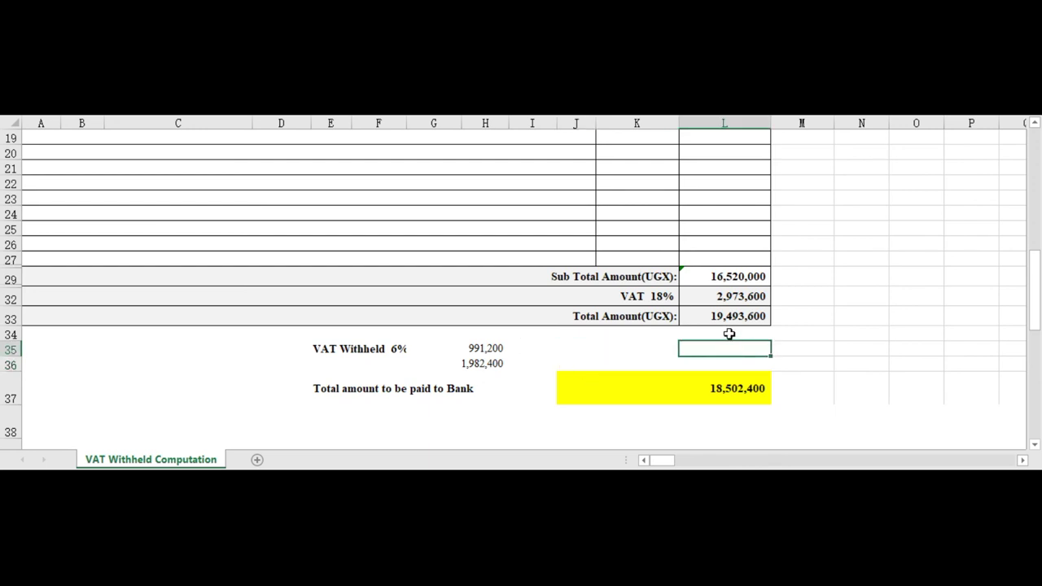
{"action": "type", "text": "="}
{"action": "left_click", "coordinate": [483, 349]}
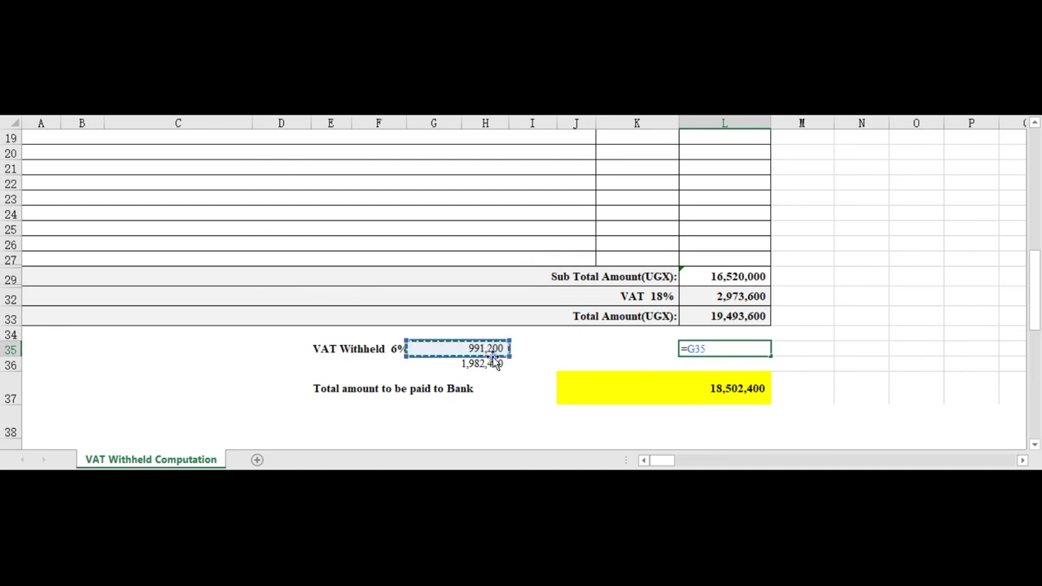
{"action": "type", "text": "+"}
{"action": "left_click", "coordinate": [486, 364]}
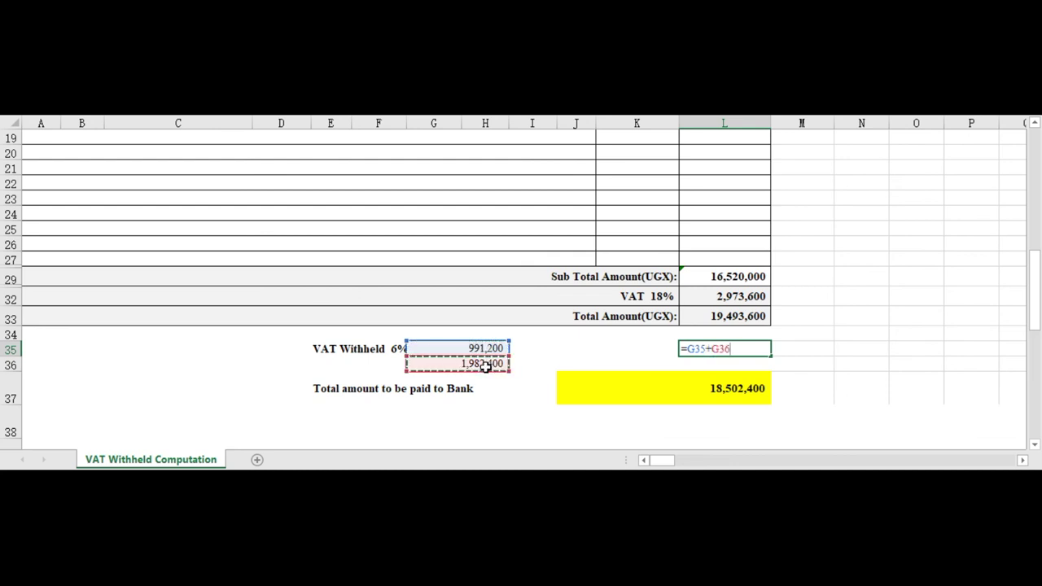
{"action": "key", "text": "Return"}
Step: Give the 2,973,600 check total a blue fill and bold text
{"action": "left_click", "coordinate": [745, 350]}
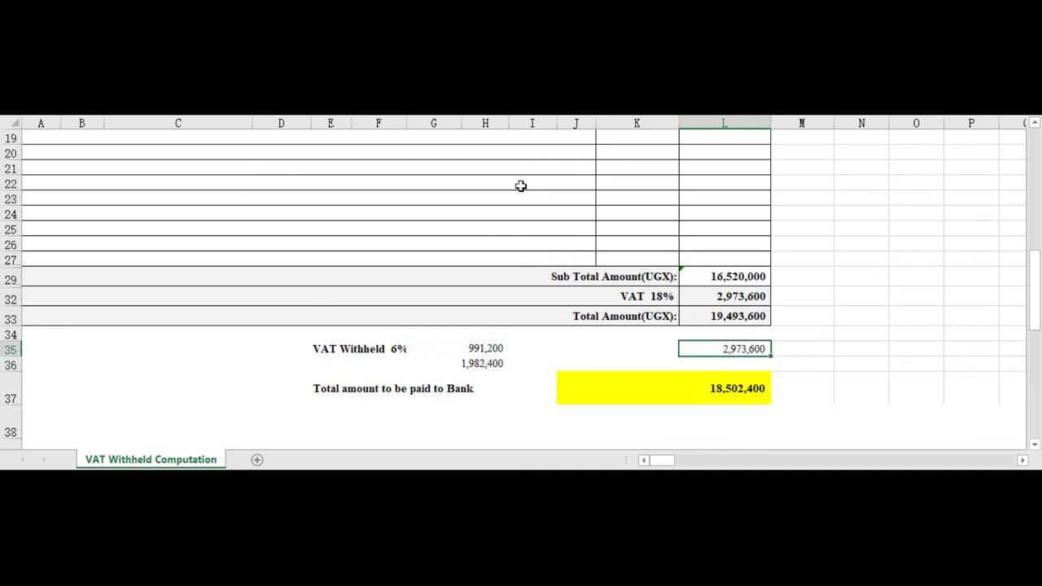
{"action": "left_click", "coordinate": [236, 98]}
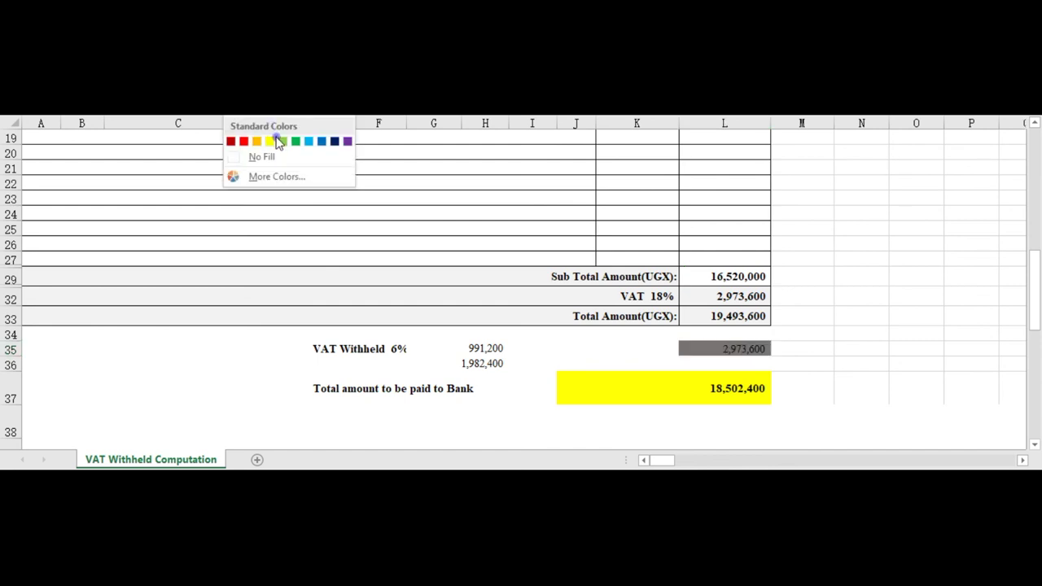
{"action": "left_click", "coordinate": [310, 143]}
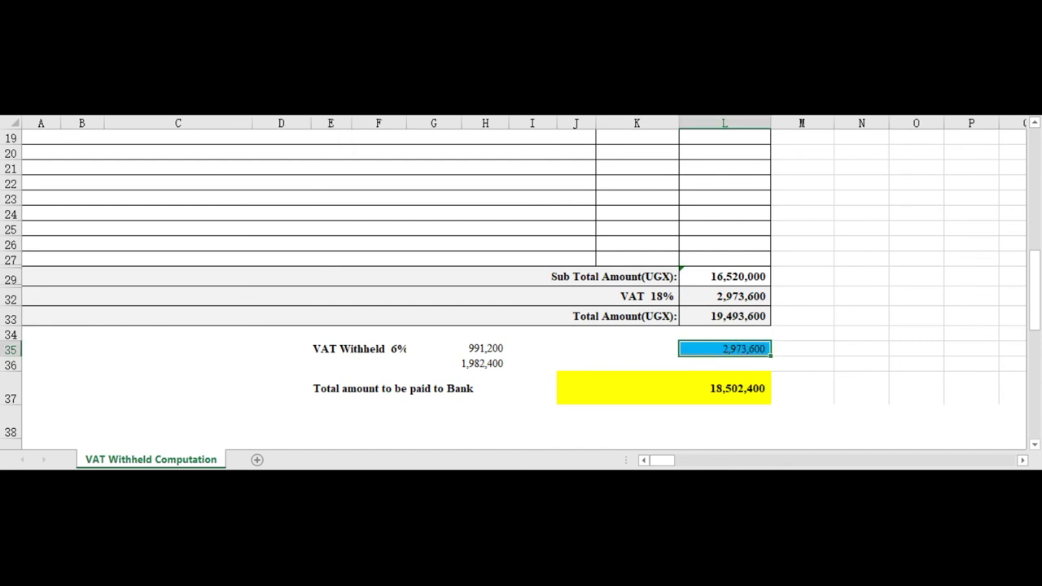
{"action": "left_click", "coordinate": [245, 97]}
{"action": "left_click", "coordinate": [331, 158]}
{"action": "key", "text": "ctrl+b"}
Step: Type the label 12% in F36 beside the 1,982,400 amount
{"action": "left_click", "coordinate": [452, 370]}
{"action": "left_click", "coordinate": [369, 364]}
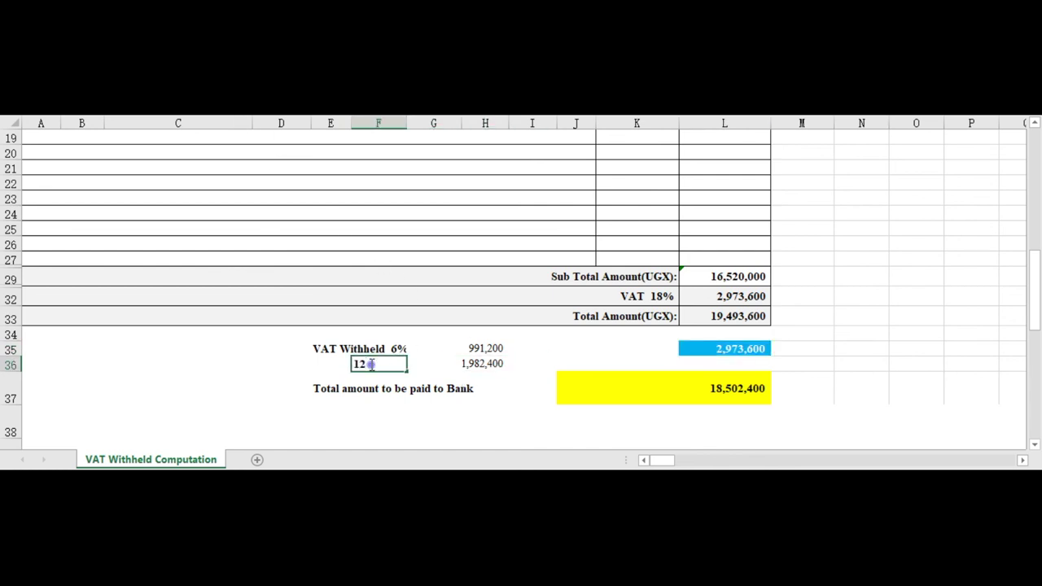
{"action": "key", "text": "Tab"}
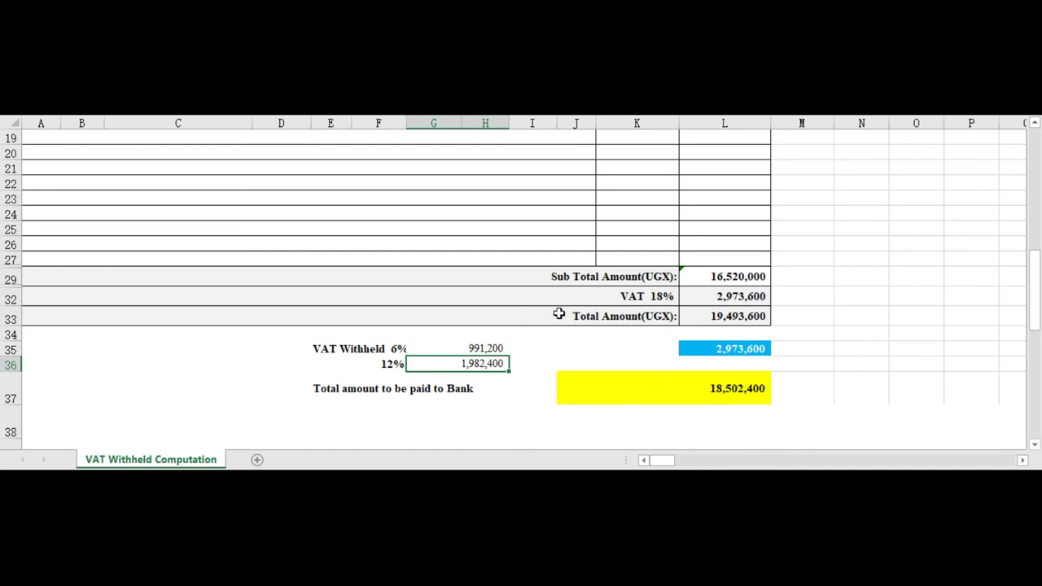
{"action": "scroll", "coordinate": [531, 334], "scroll_direction": "up", "scroll_amount": 4}
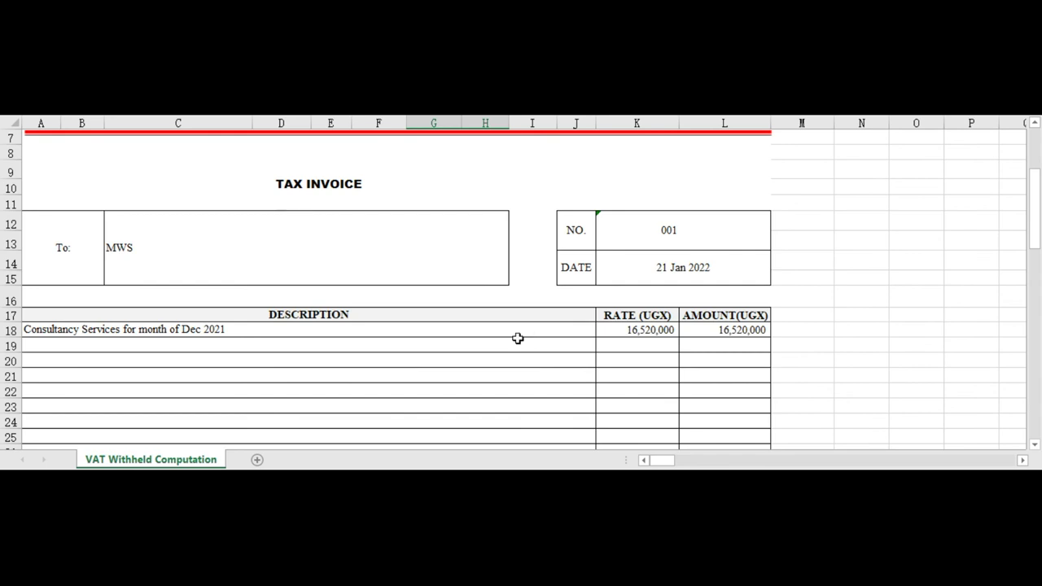